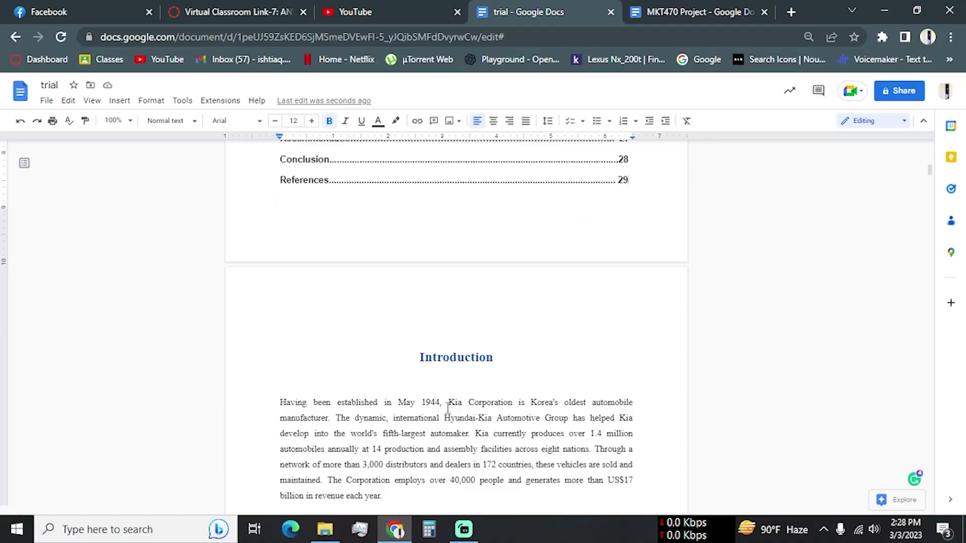
scroll(473, 441, "up", 10)
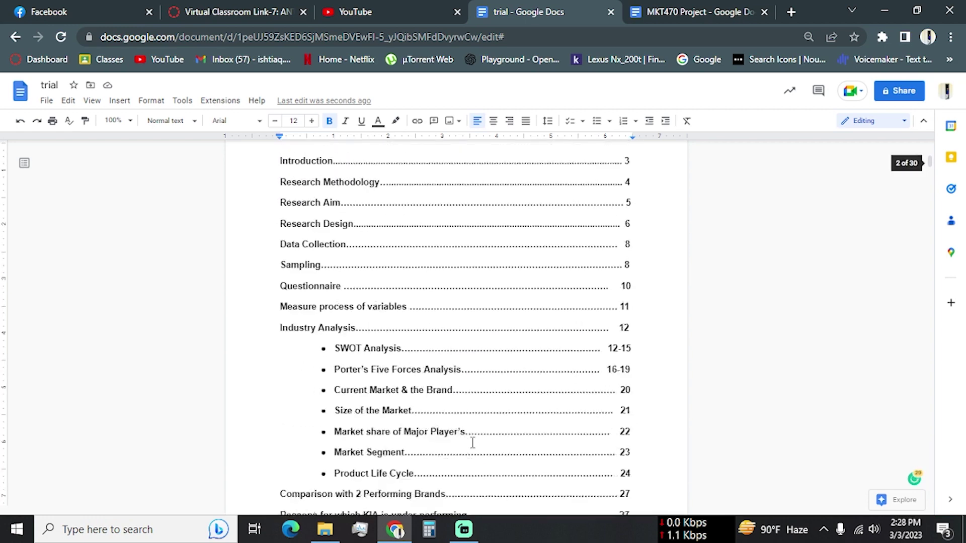
scroll(473, 440, "up", 10)
scroll(473, 440, "up", 8)
scroll(472, 440, "up", 5)
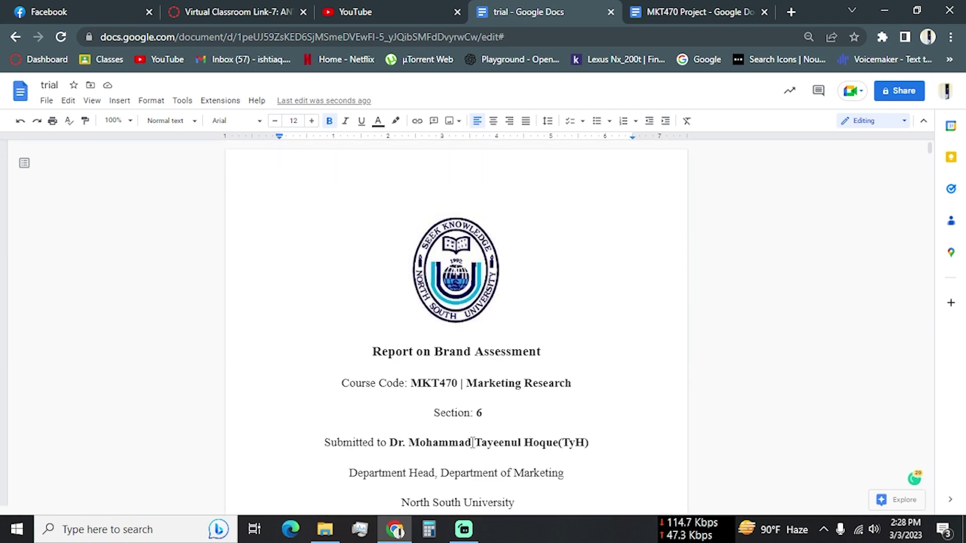
scroll(473, 443, "down", 5)
scroll(472, 443, "down", 8)
scroll(472, 443, "down", 5)
scroll(471, 443, "down", 5)
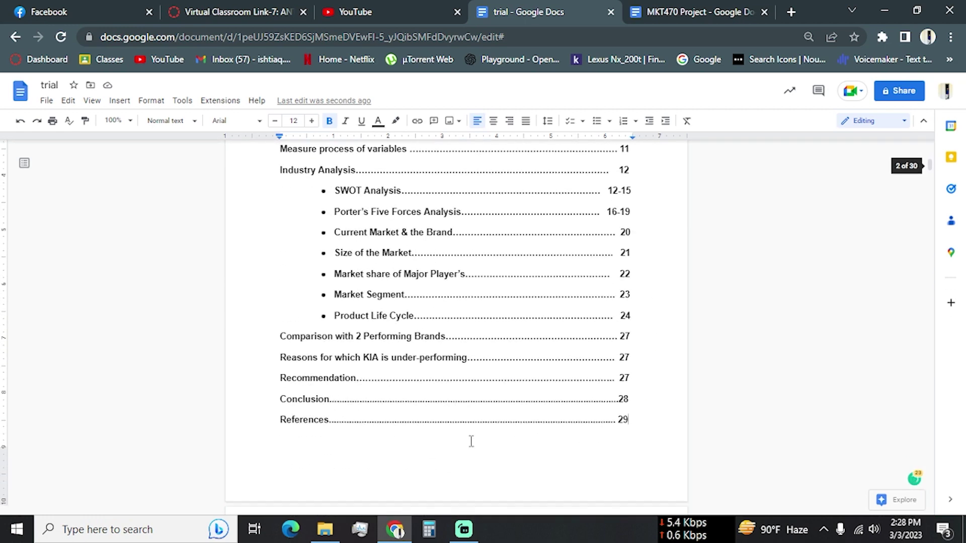
scroll(471, 443, "down", 5)
scroll(472, 443, "down", 4)
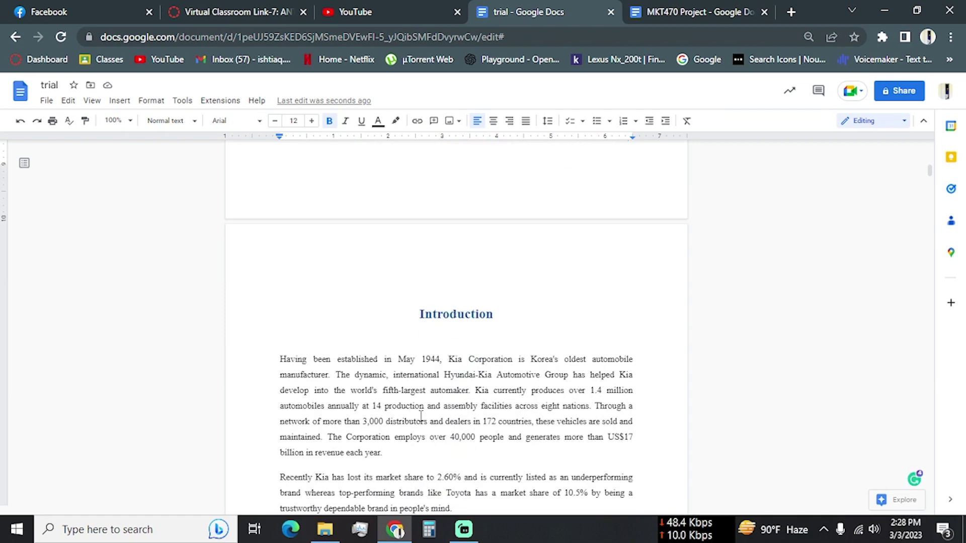
scroll(411, 410, "up", 3)
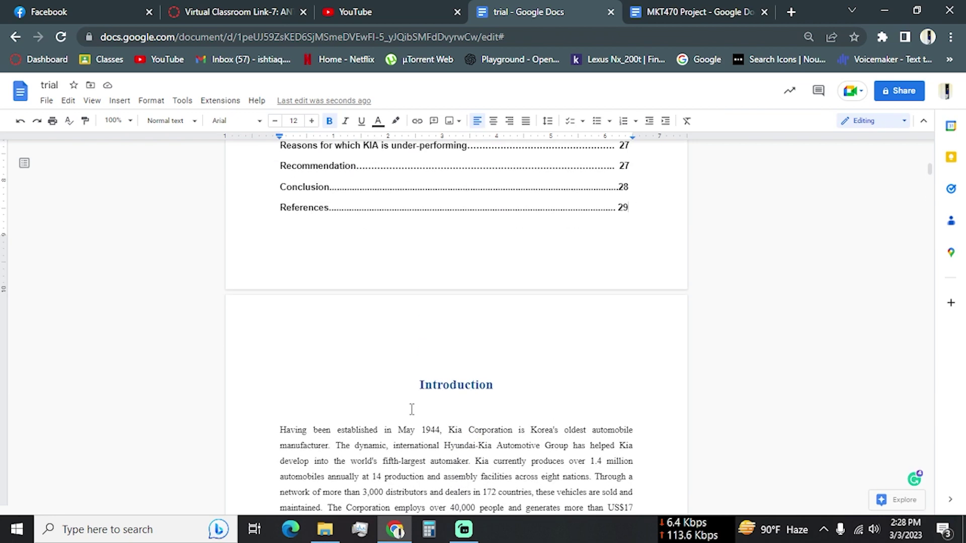
scroll(411, 410, "up", 2)
- Insert a next-page section break after the References entry of the contents
left_click(643, 342)
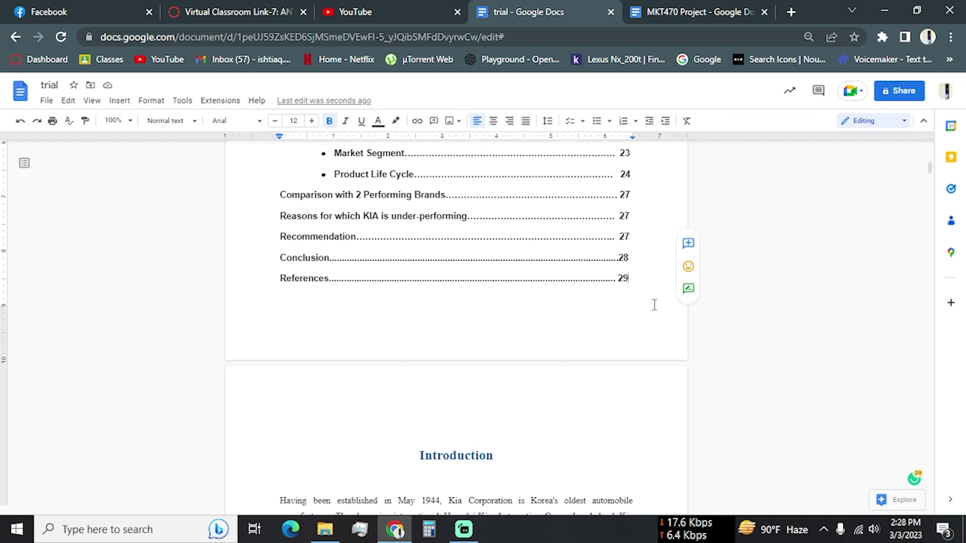
left_click(119, 101)
mouse_move(137, 423)
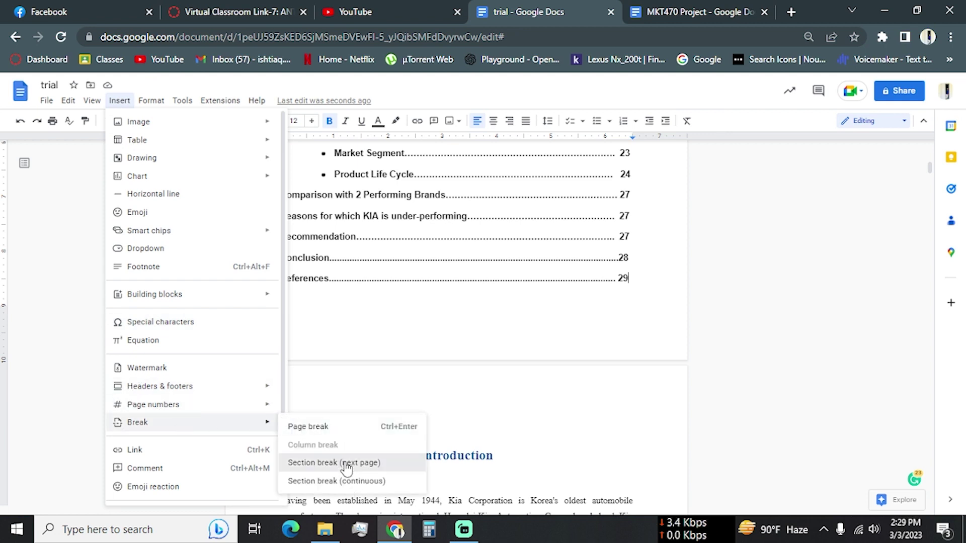
left_click(346, 462)
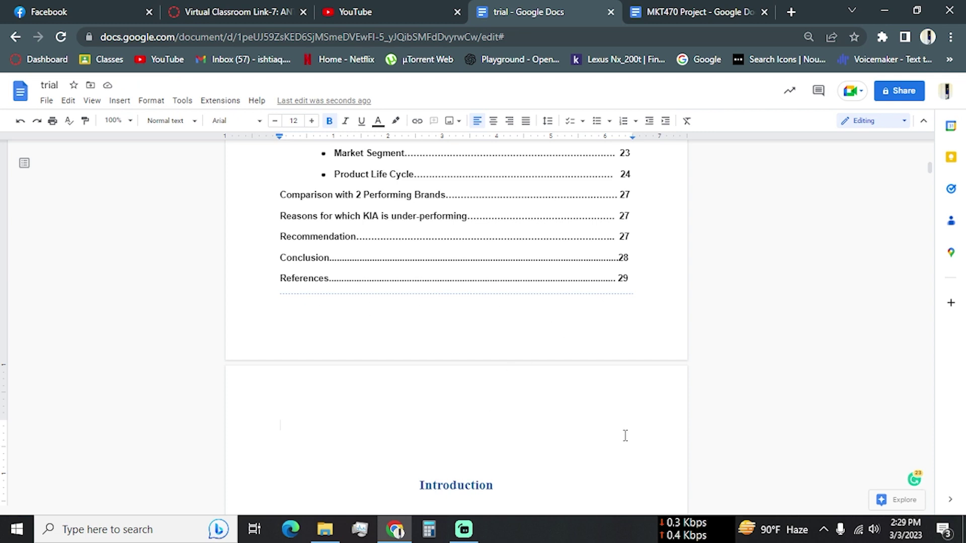
scroll(592, 418, "down", 2)
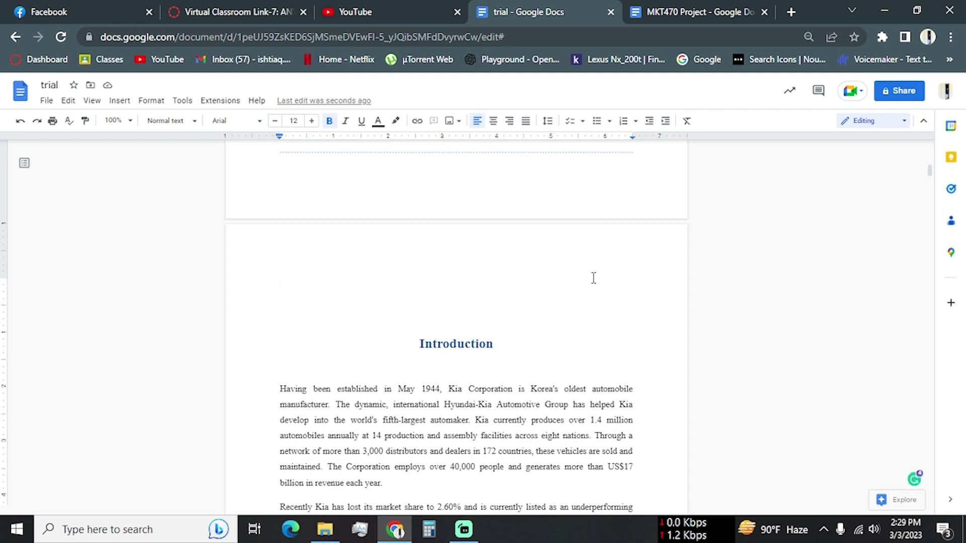
- Unlink the Introduction's Section 2 header from the previous section's header
key("shift+Down")
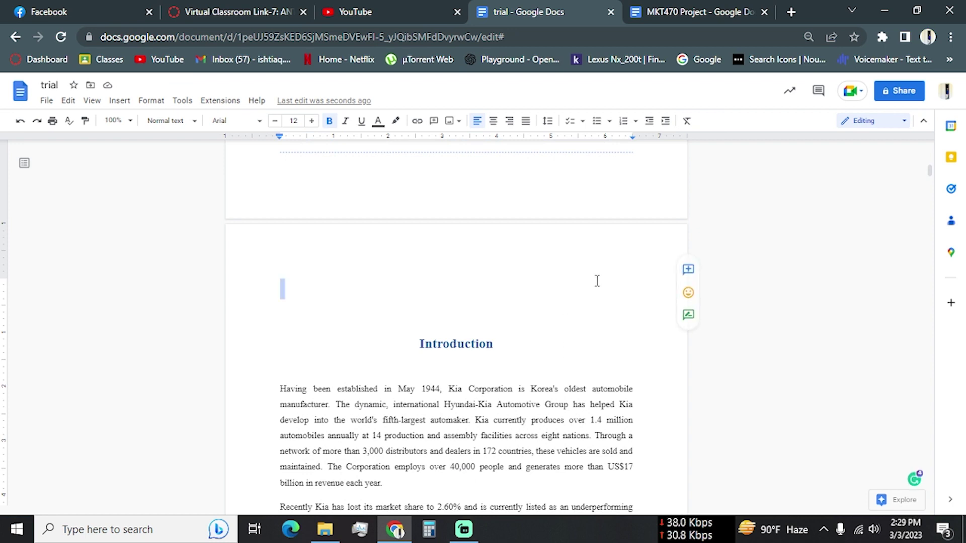
double_click(613, 270)
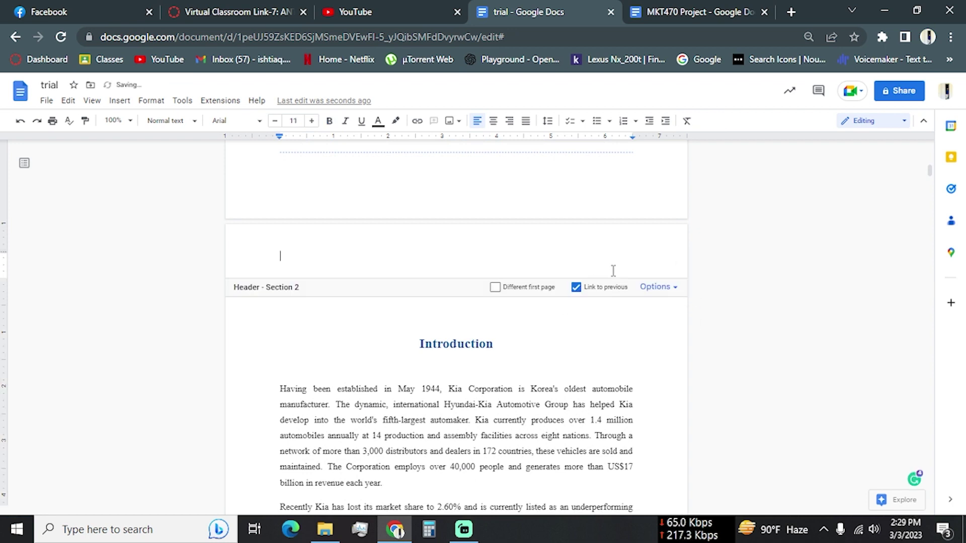
left_click(576, 288)
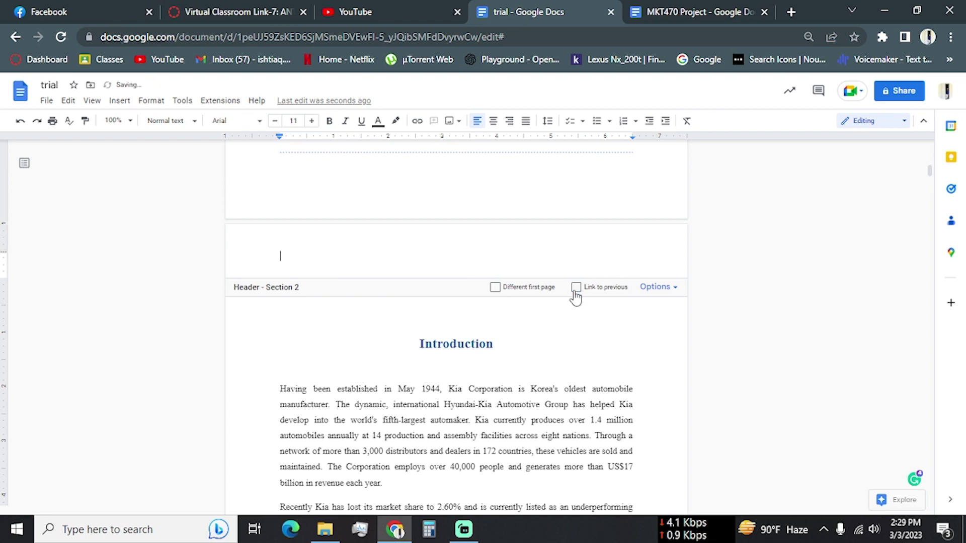
left_click(657, 287)
- Apply page numbering starting at 1 for the Introduction section
left_click(672, 326)
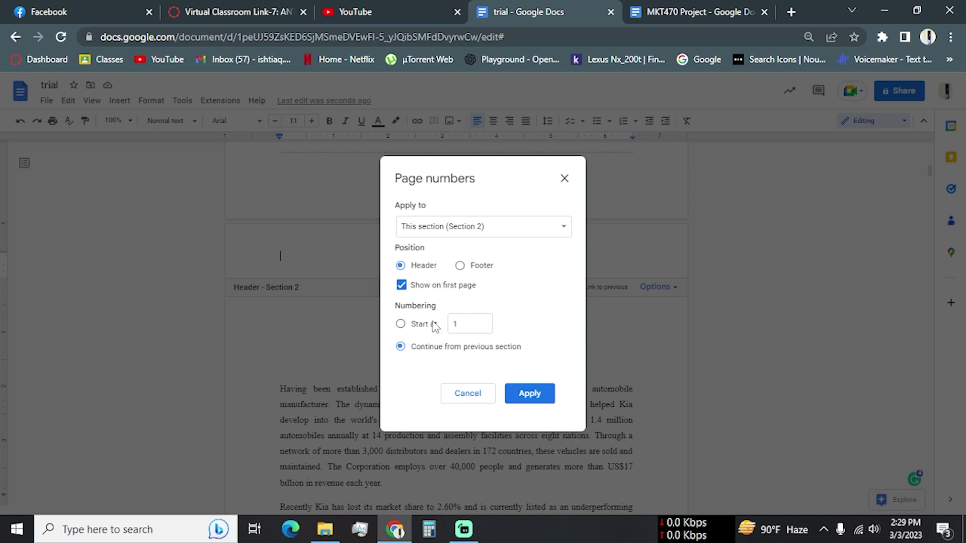
left_click(403, 325)
left_click(530, 394)
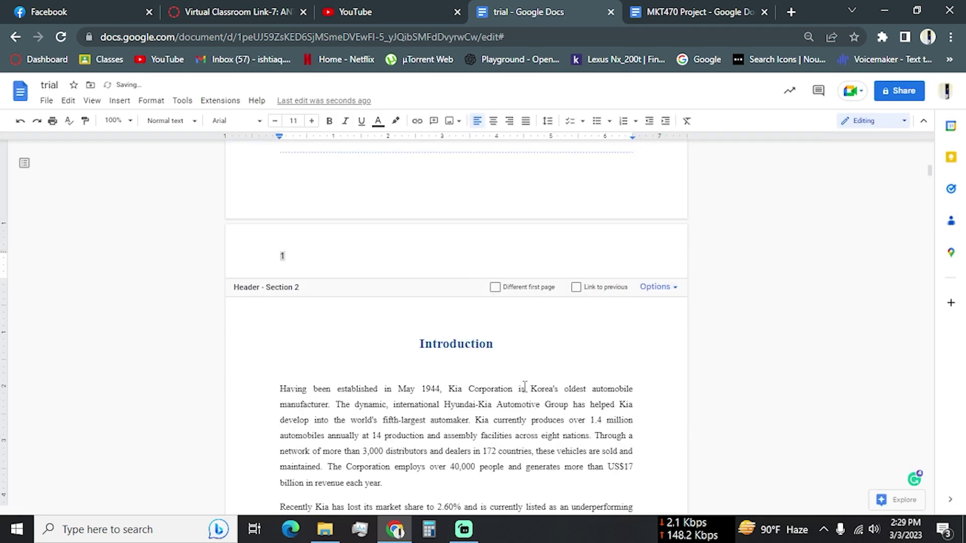
- Leave the header and return to the report's body text
left_click(525, 387)
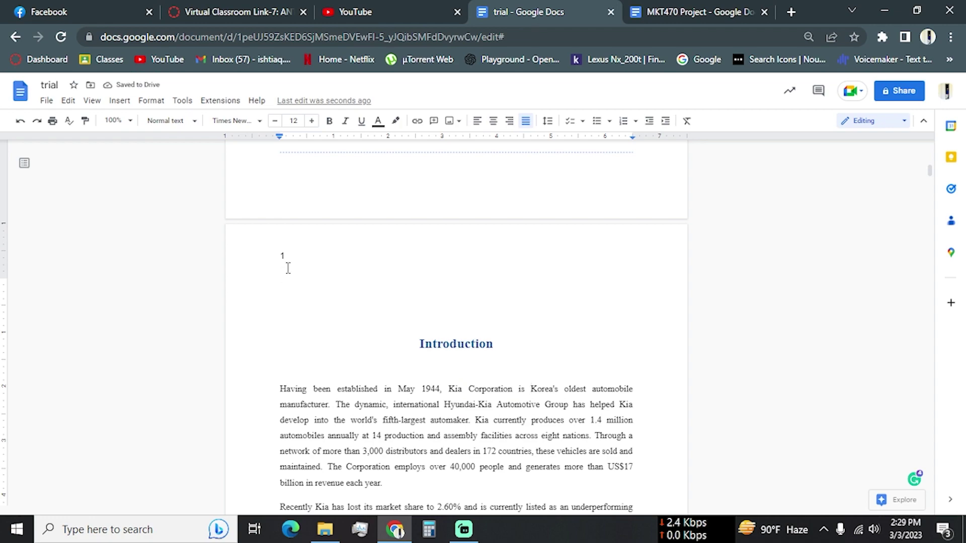
scroll(288, 269, "down", 5)
scroll(340, 302, "down", 5)
scroll(362, 310, "down", 5)
scroll(381, 319, "down", 5)
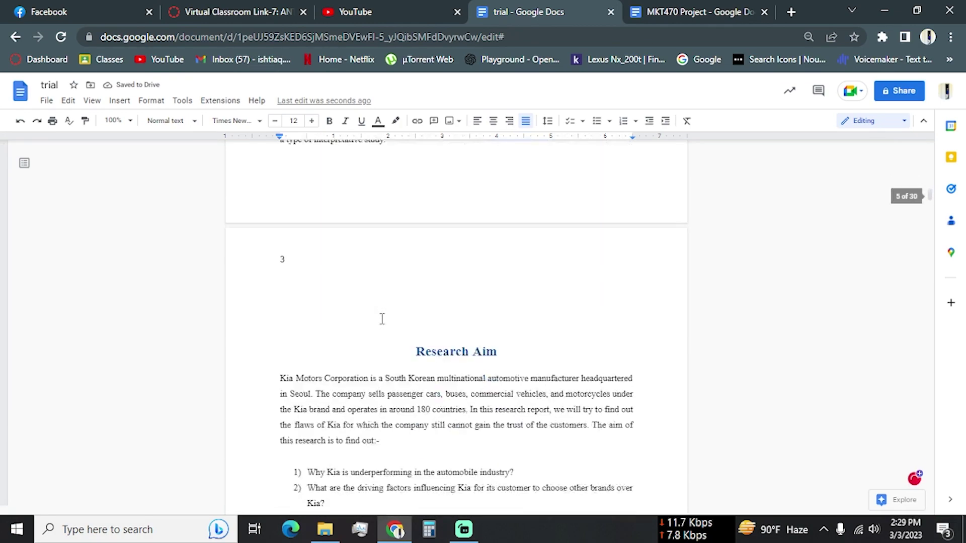
scroll(382, 320, "down", 5)
scroll(382, 320, "down", 5)
scroll(406, 311, "up", 4)
scroll(406, 311, "up", 4)
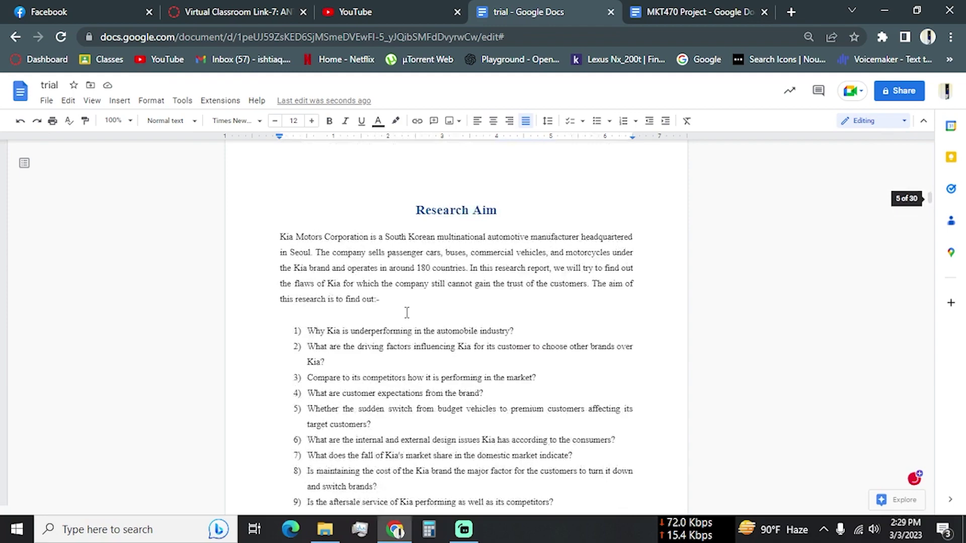
scroll(406, 312, "up", 5)
scroll(406, 312, "up", 5)
scroll(406, 312, "up", 5)
scroll(406, 312, "up", 5)
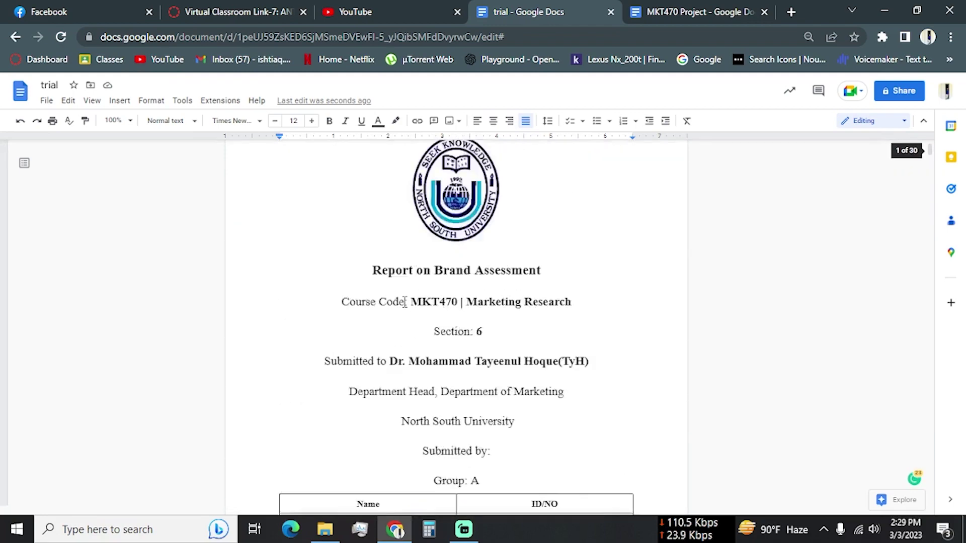
scroll(406, 301, "up", 2)
scroll(510, 292, "down", 2)
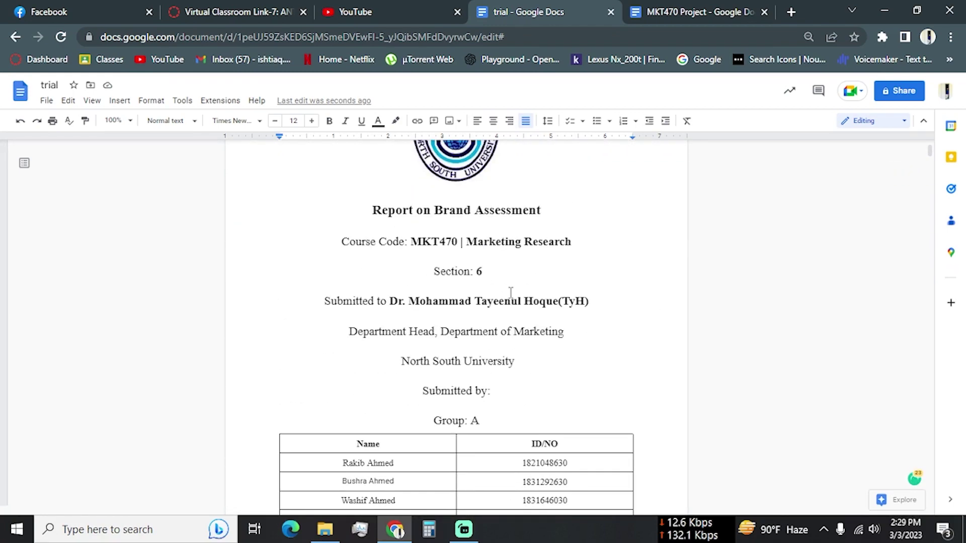
scroll(511, 292, "up", 2)
scroll(512, 292, "down", 3)
scroll(510, 292, "down", 6)
scroll(511, 292, "down", 1)
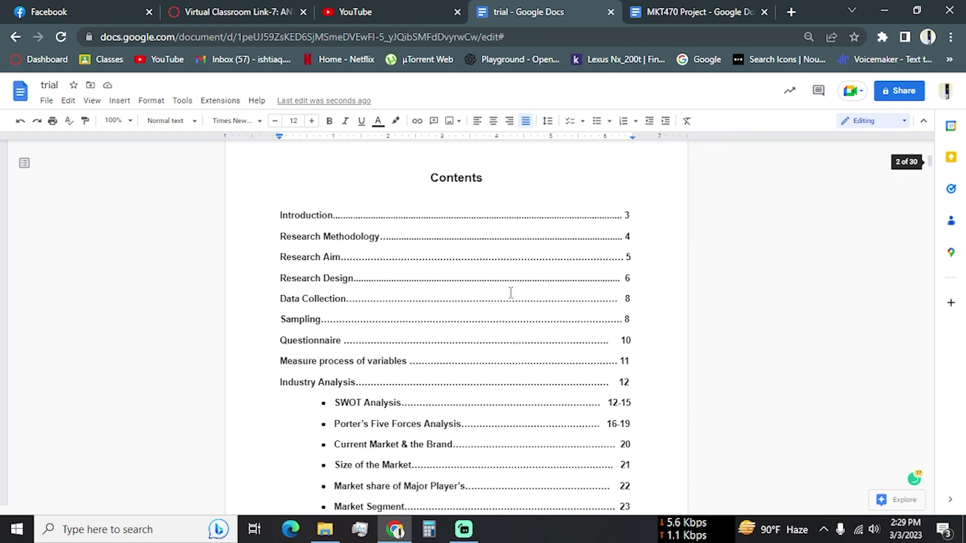
scroll(511, 292, "up", 1)
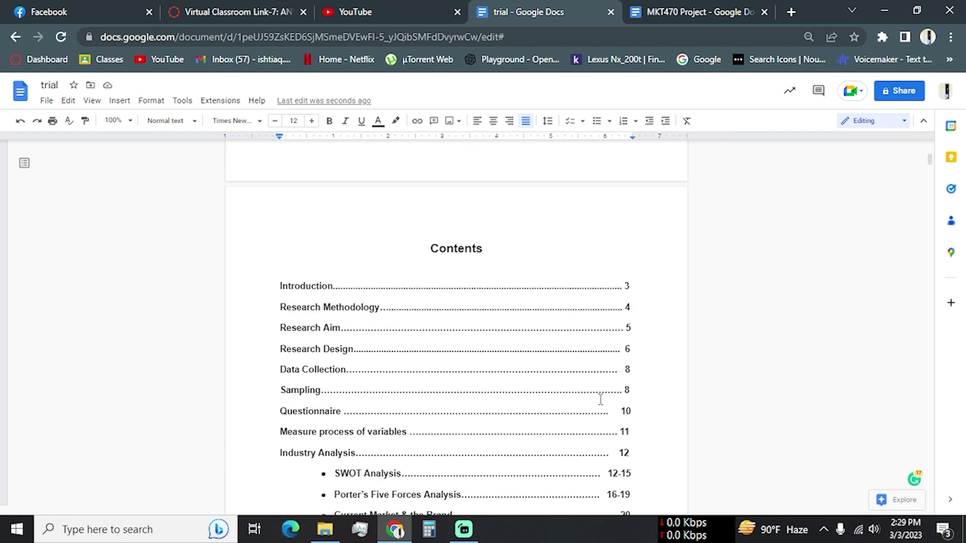
scroll(565, 385, "down", 2)
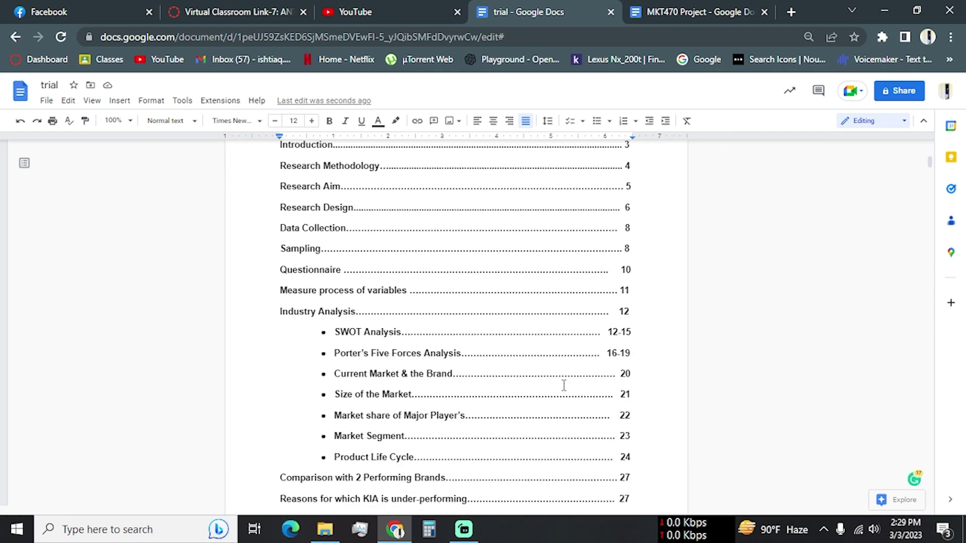
scroll(565, 386, "down", 2)
scroll(565, 386, "down", 1)
scroll(565, 386, "down", 1)
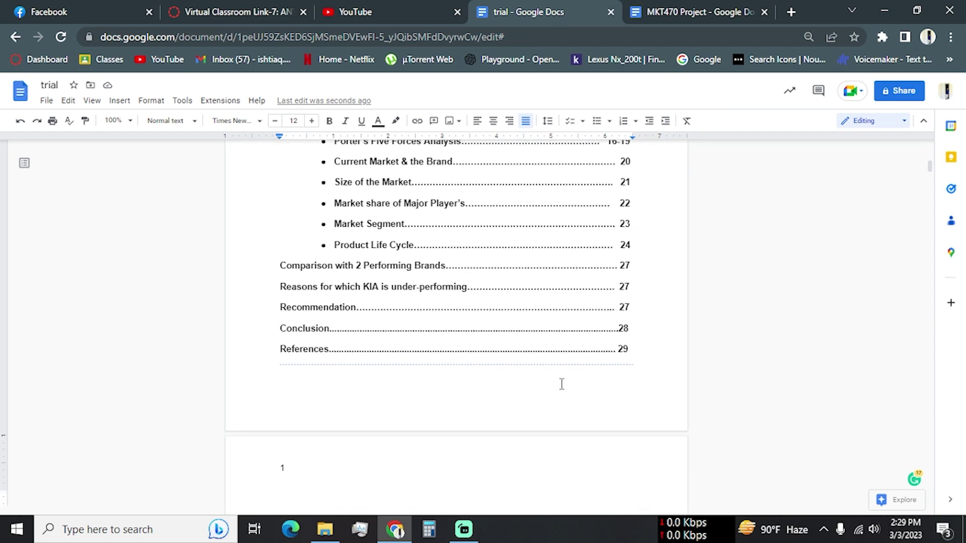
scroll(561, 385, "down", 2)
scroll(560, 385, "down", 5)
scroll(561, 385, "up", 3)
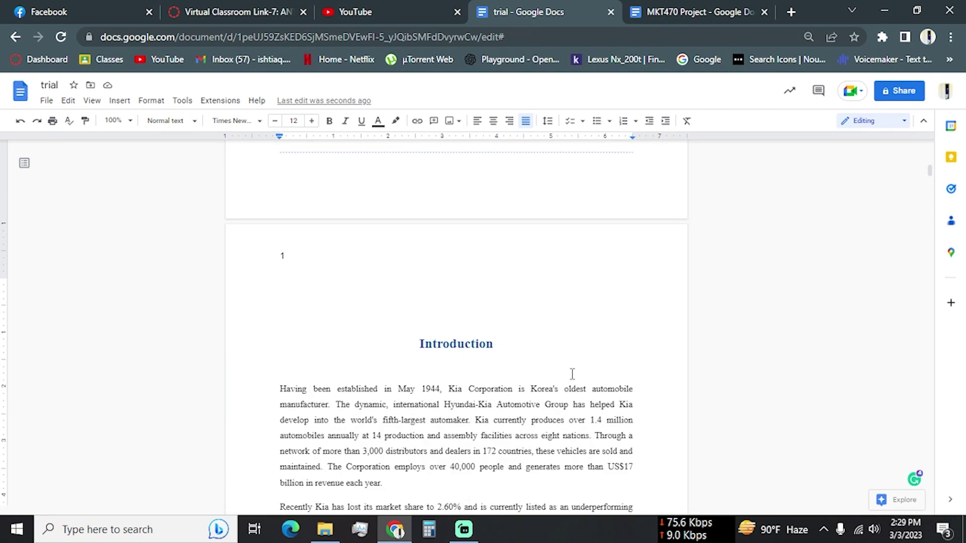
scroll(572, 374, "up", 4)
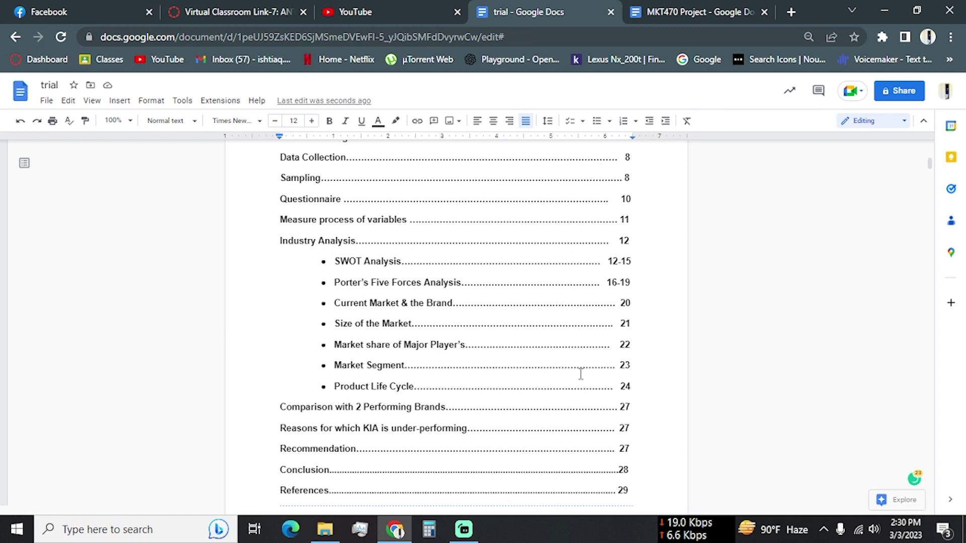